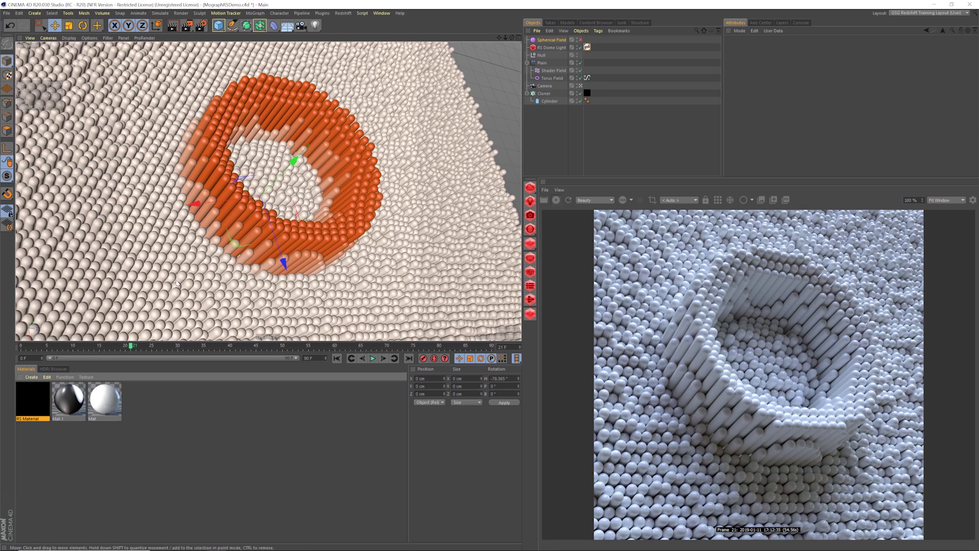
- Browse the new-material creation menu and dismiss it without adding anything
{"action": "left_click", "coordinate": [32, 378]}
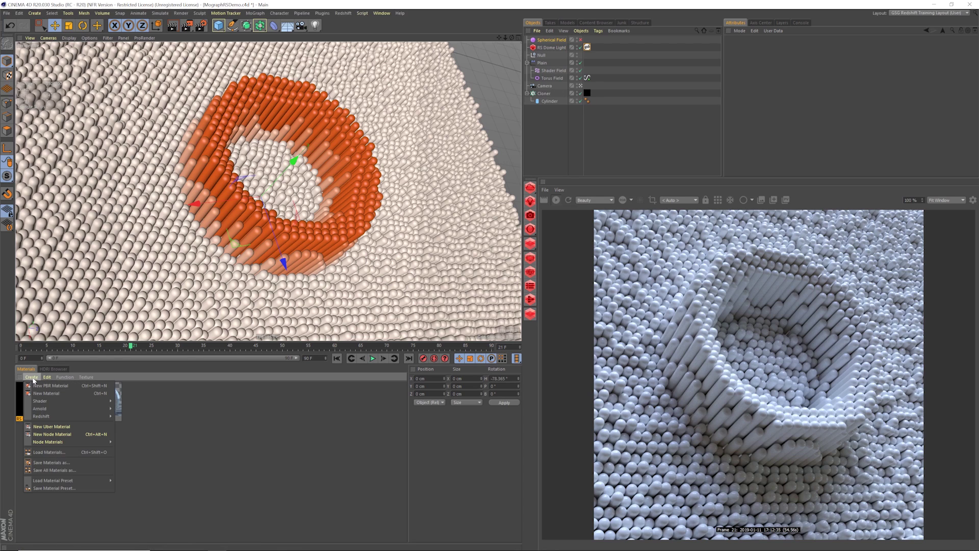
{"action": "mouse_move", "coordinate": [76, 416]}
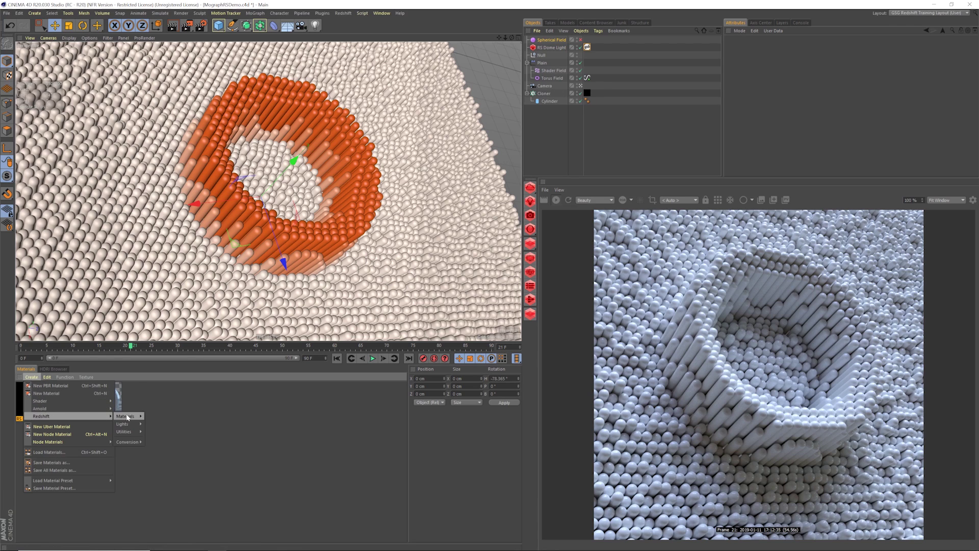
{"action": "mouse_move", "coordinate": [128, 416]}
{"action": "left_click", "coordinate": [212, 405]}
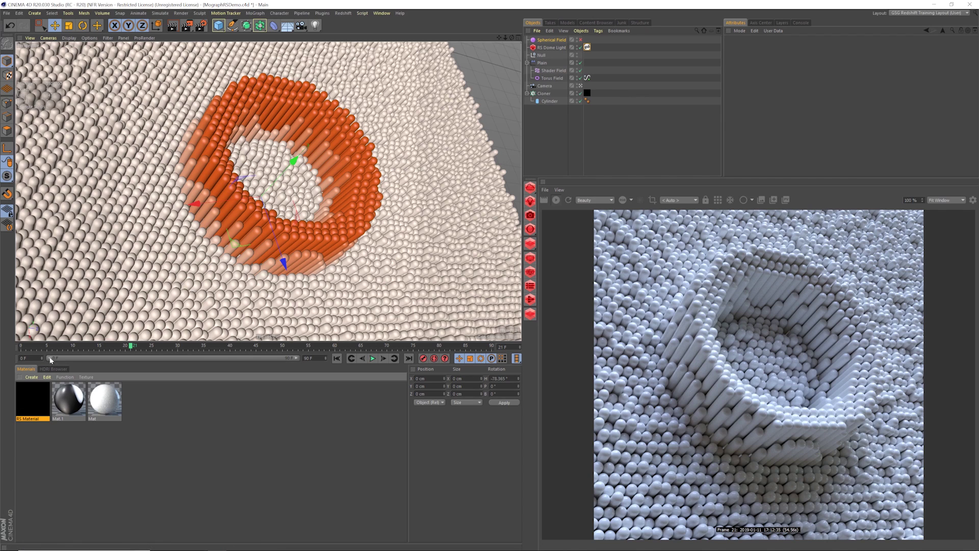
- Open the RS Material's shader graph and filter its node list with the search 'da'
{"action": "double_click", "coordinate": [32, 407]}
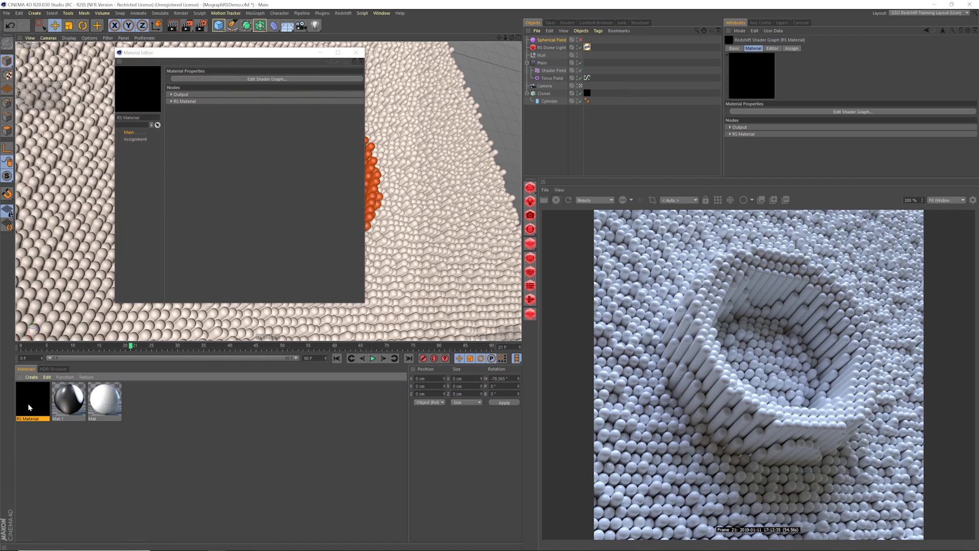
{"action": "left_click", "coordinate": [286, 80]}
{"action": "left_click_drag", "start_coordinate": [298, 22], "coordinate": [332, 54]}
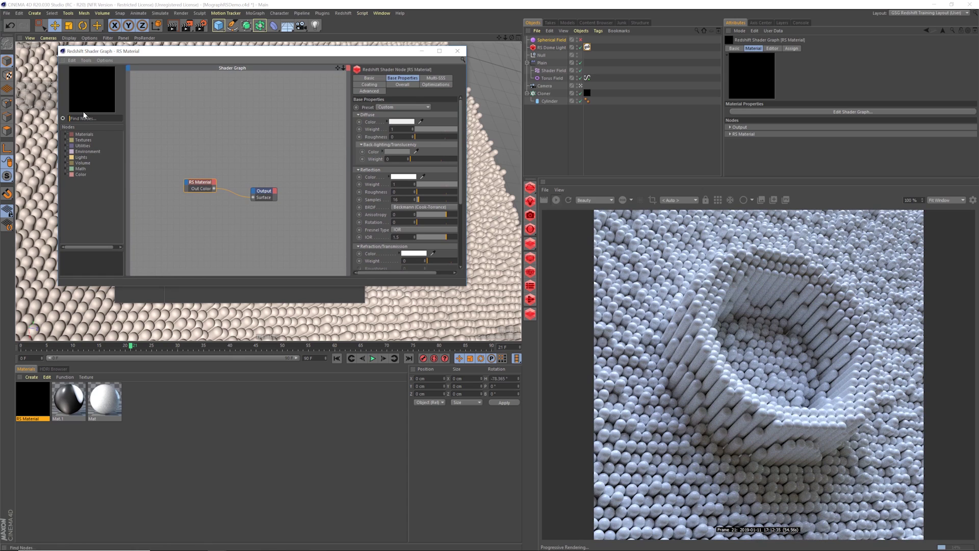
{"action": "left_click_drag", "start_coordinate": [285, 56], "coordinate": [311, 108]}
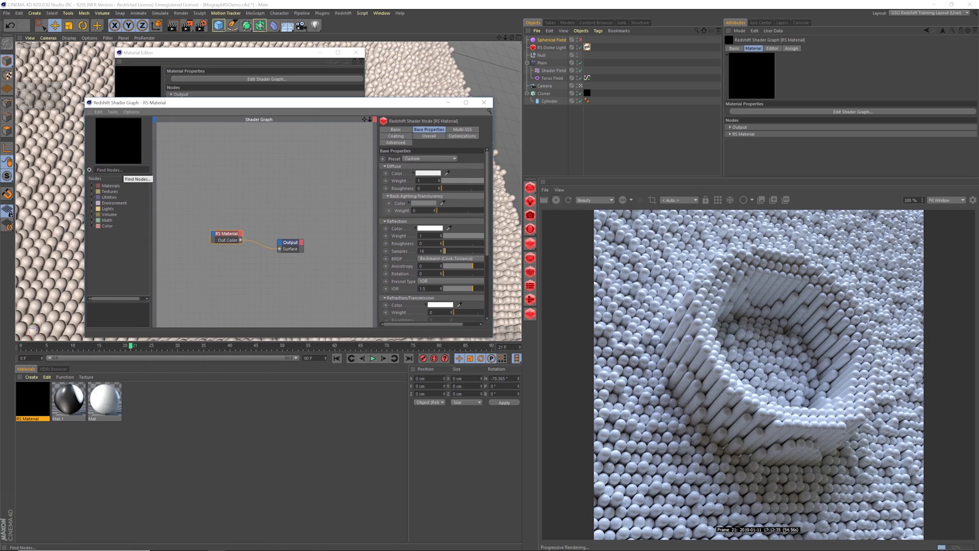
{"action": "type", "text": "data"}
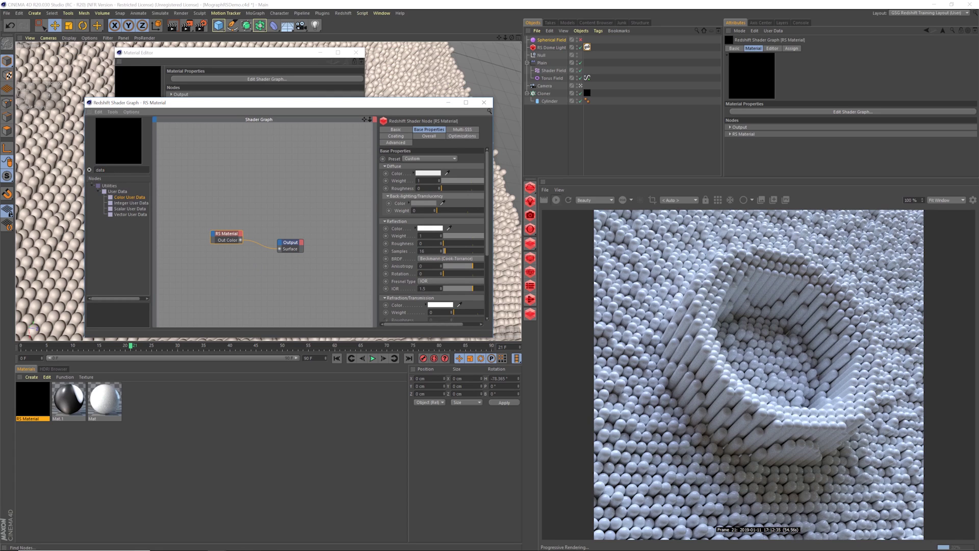
{"action": "double_click", "coordinate": [101, 169]}
- Add a Color User Data node reading RSMGColor and list the RS Material's inputs
{"action": "left_click_drag", "start_coordinate": [122, 201], "coordinate": [253, 181]}
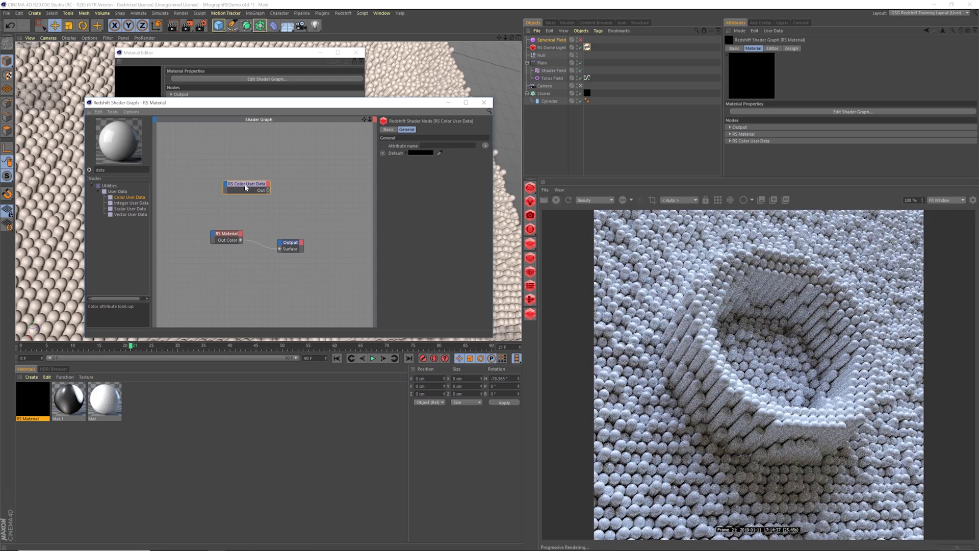
{"action": "left_click_drag", "start_coordinate": [245, 188], "coordinate": [248, 184]}
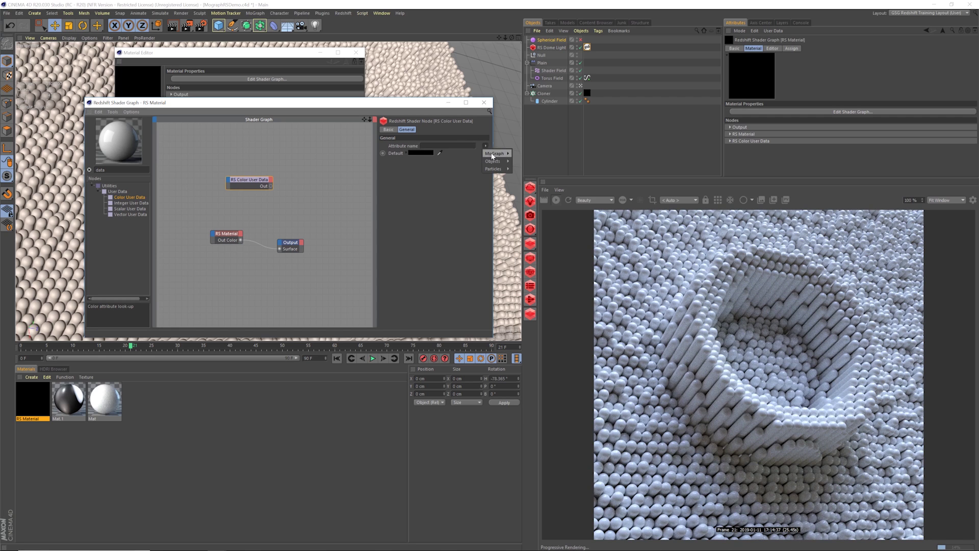
{"action": "left_click", "coordinate": [522, 154]}
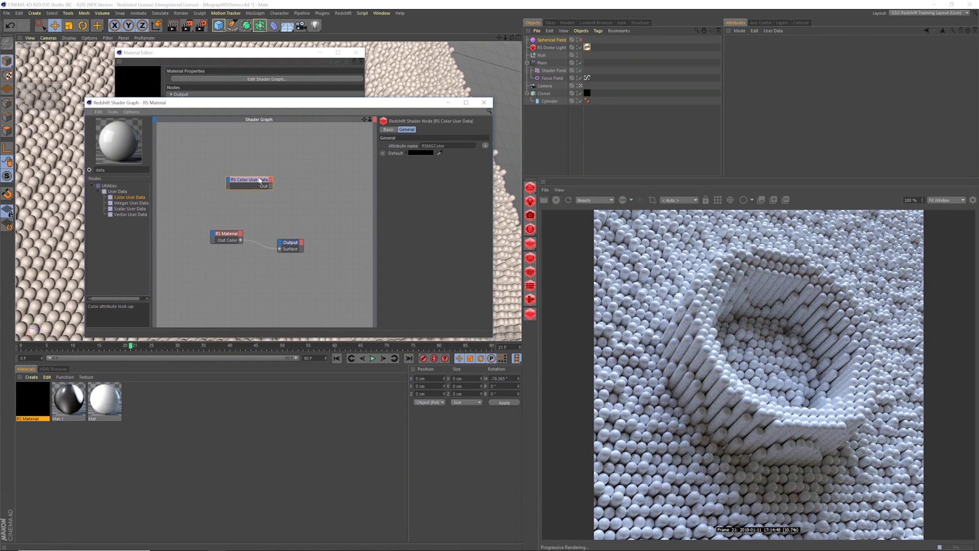
{"action": "left_click_drag", "start_coordinate": [260, 180], "coordinate": [254, 176]}
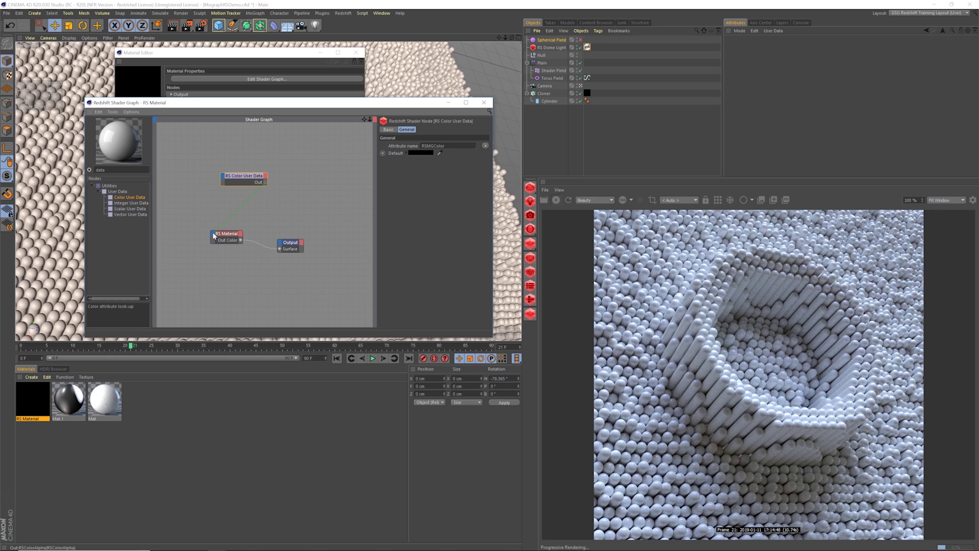
{"action": "left_click", "coordinate": [214, 234]}
{"action": "mouse_move", "coordinate": [216, 238]}
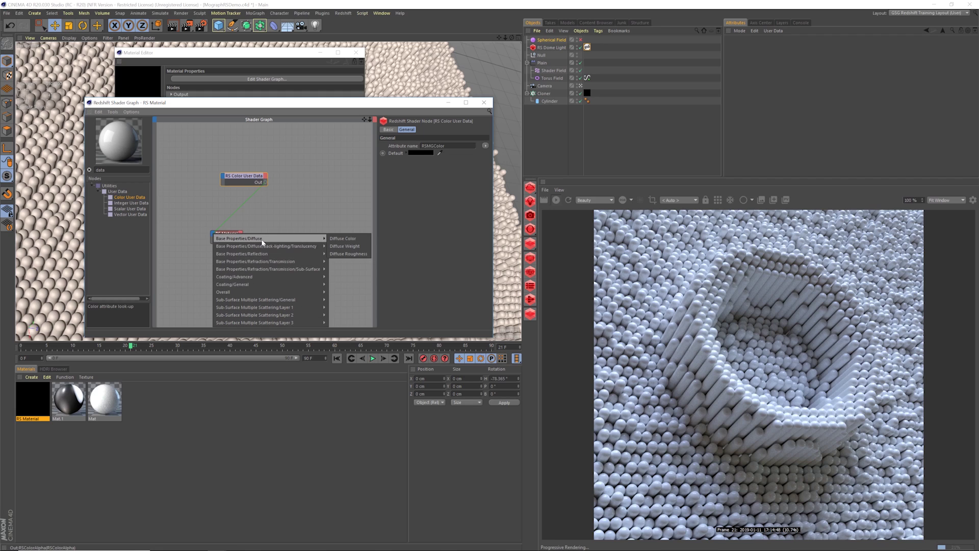
- Wire the user data colour into Diffuse Color, then close the node graph and material editor
{"action": "left_click", "coordinate": [346, 240]}
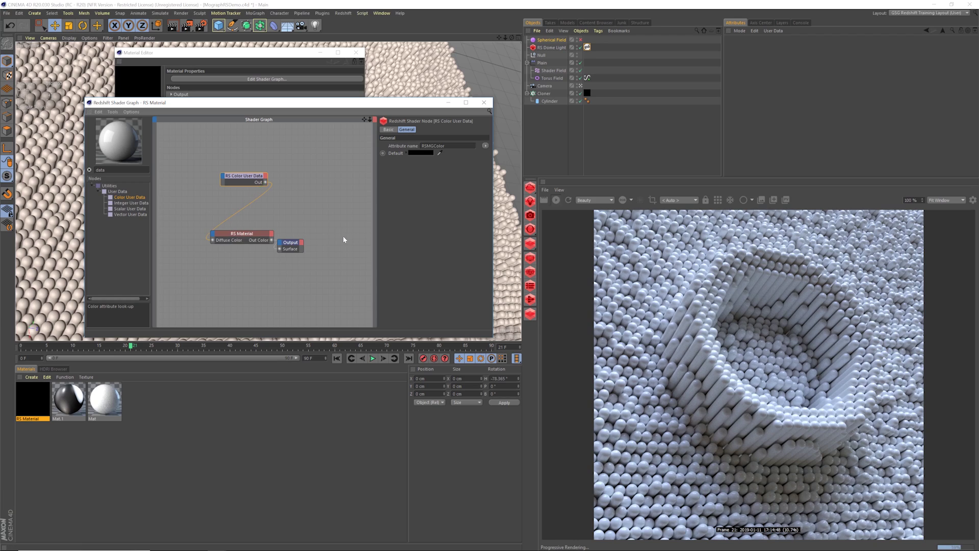
{"action": "left_click", "coordinate": [484, 102]}
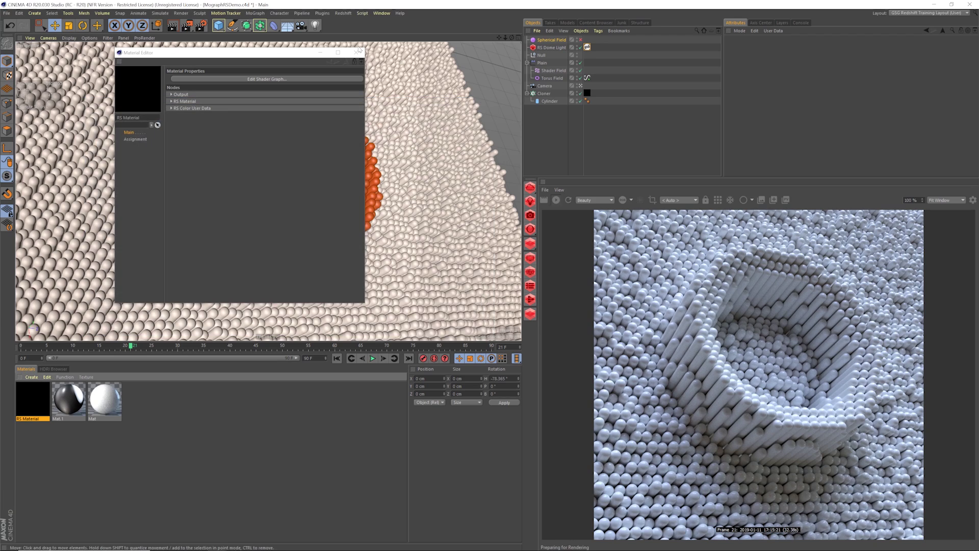
{"action": "left_click", "coordinate": [356, 52]}
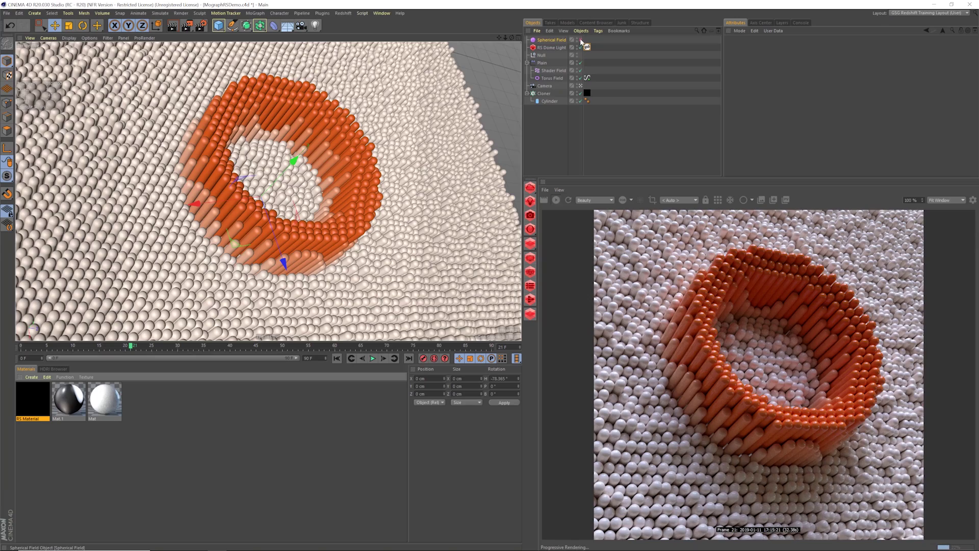
- Enable the Spherical Field and play the clone animation to check the colours
{"action": "left_click", "coordinate": [580, 40]}
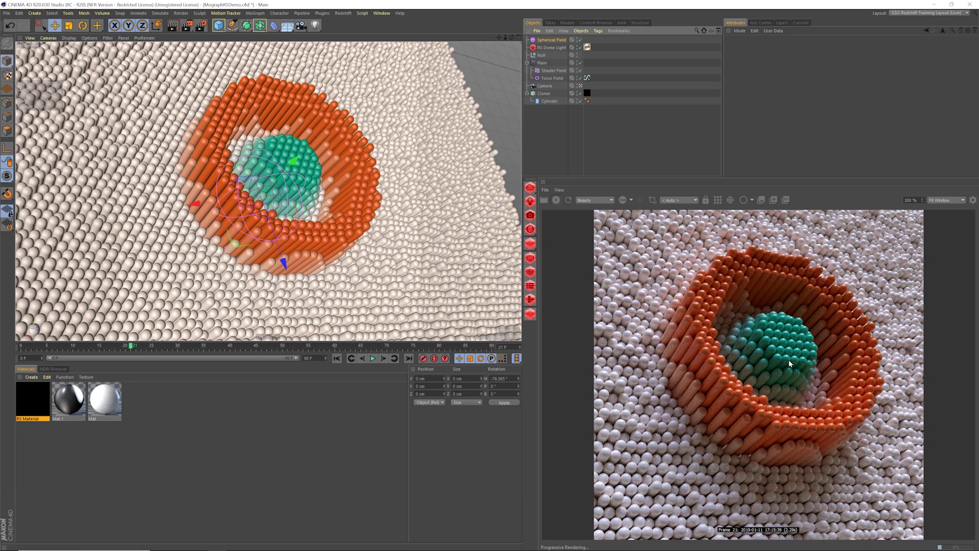
{"action": "left_click", "coordinate": [373, 359]}
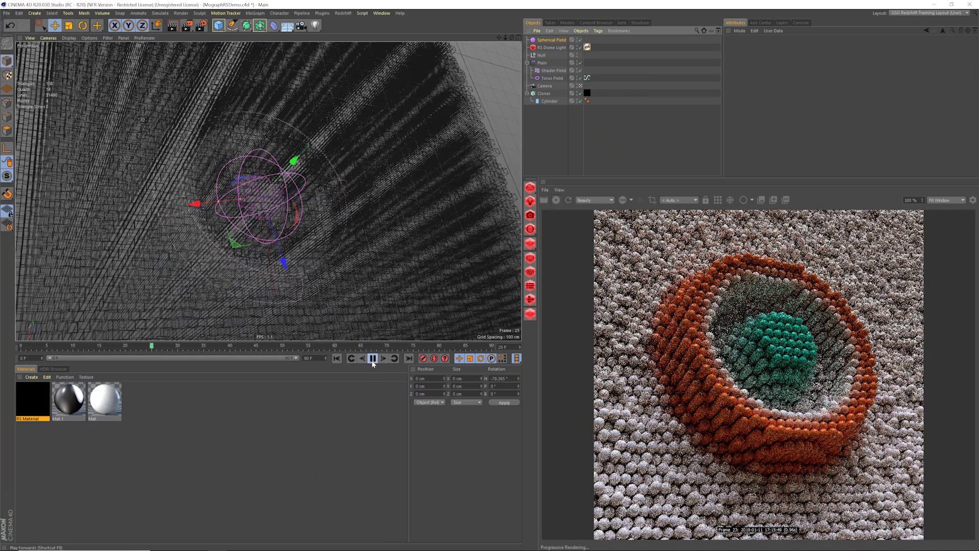
{"action": "left_click", "coordinate": [373, 359]}
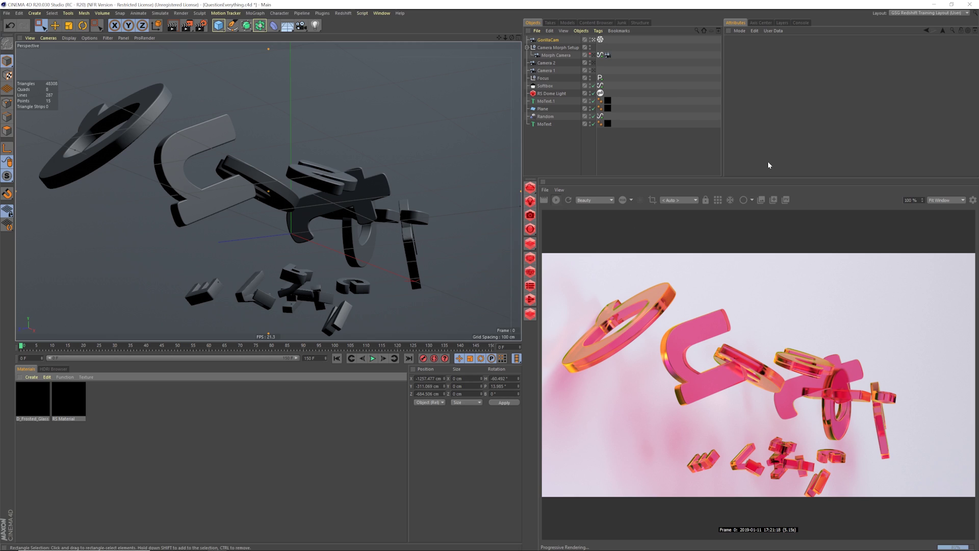
- Preview the glass text animation, reset to frame 0 and select GorillaCam
{"action": "left_click", "coordinate": [373, 359]}
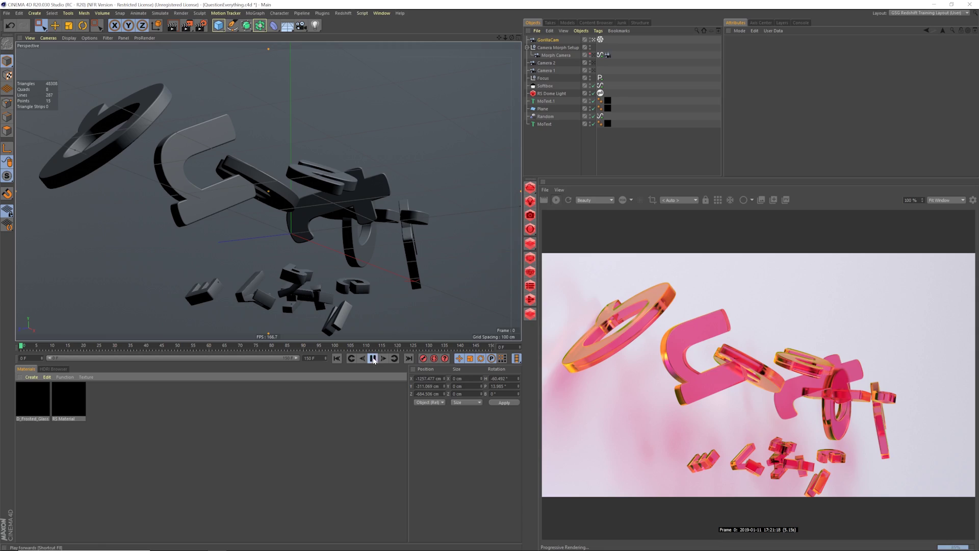
{"action": "left_click", "coordinate": [557, 201]}
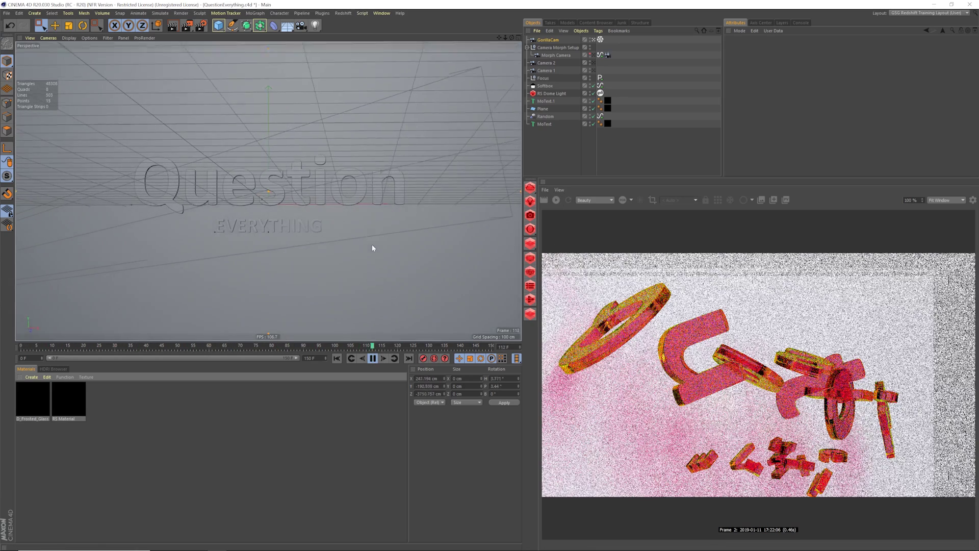
{"action": "left_click", "coordinate": [372, 359]}
{"action": "left_click", "coordinate": [556, 201]}
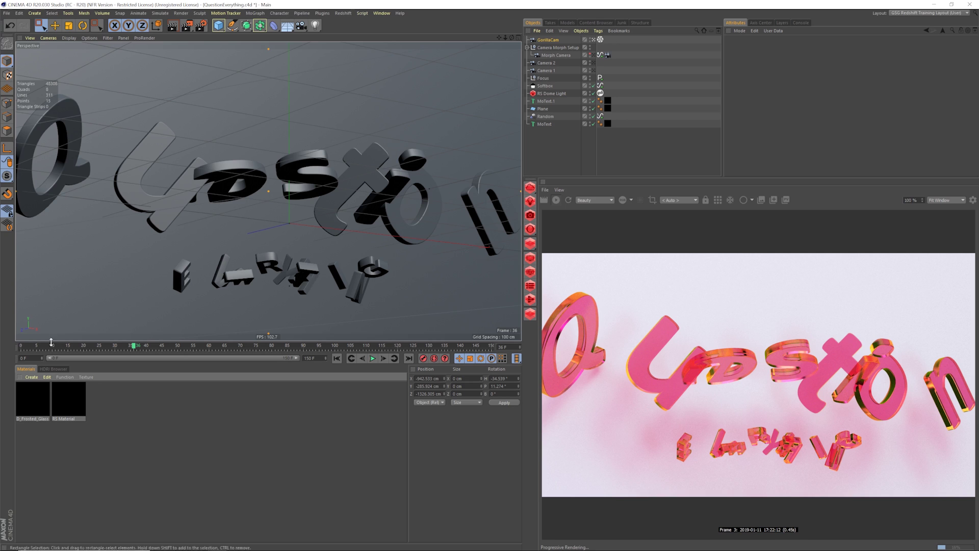
{"action": "key", "text": "shift+f"}
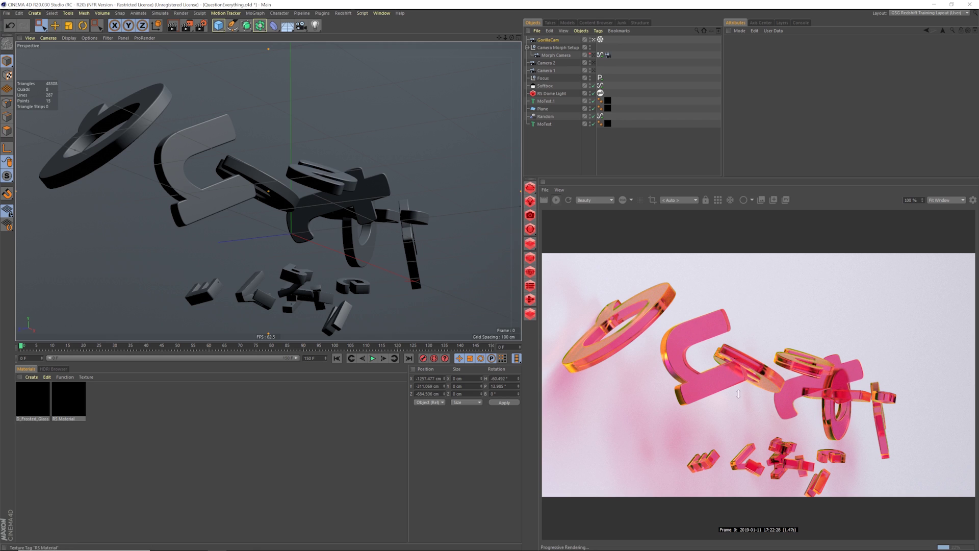
{"action": "left_click", "coordinate": [549, 41]}
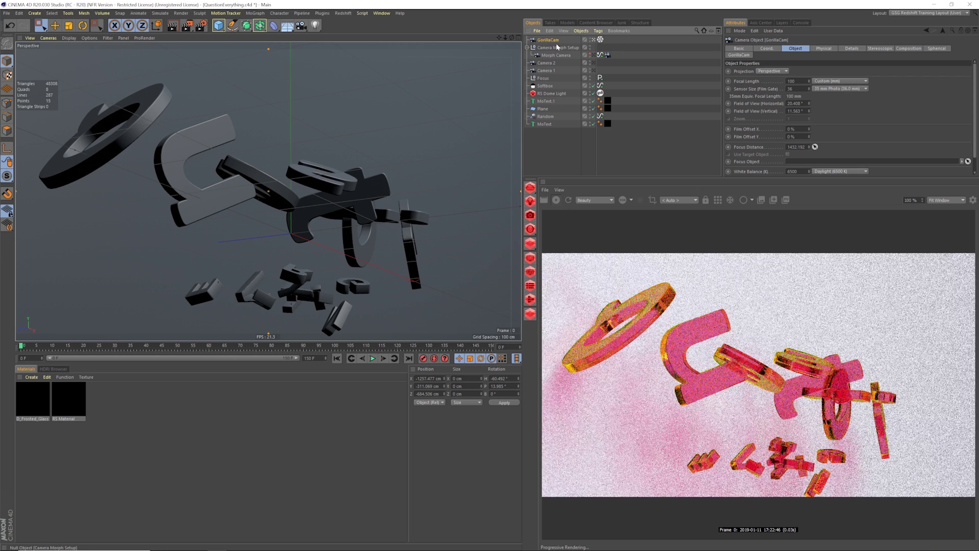
- Add a Redshift Camera tag to GorillaCam from the Redshift Tags menu
{"action": "left_click", "coordinate": [598, 30]}
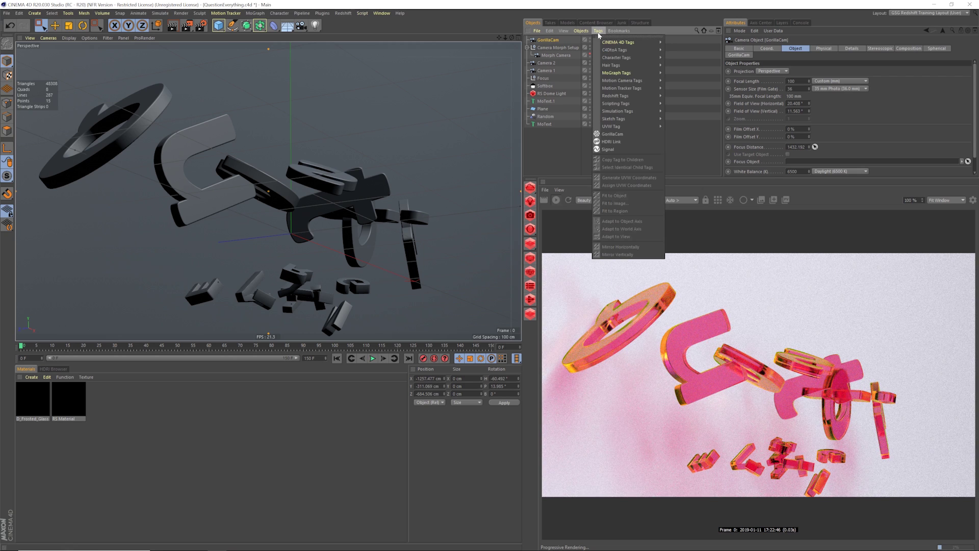
{"action": "mouse_move", "coordinate": [634, 112]}
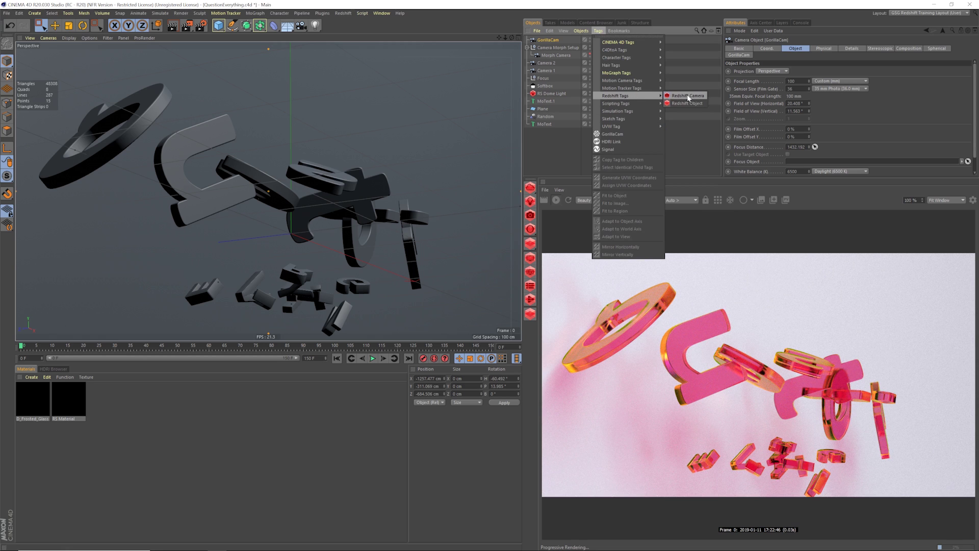
{"action": "left_click", "coordinate": [688, 95]}
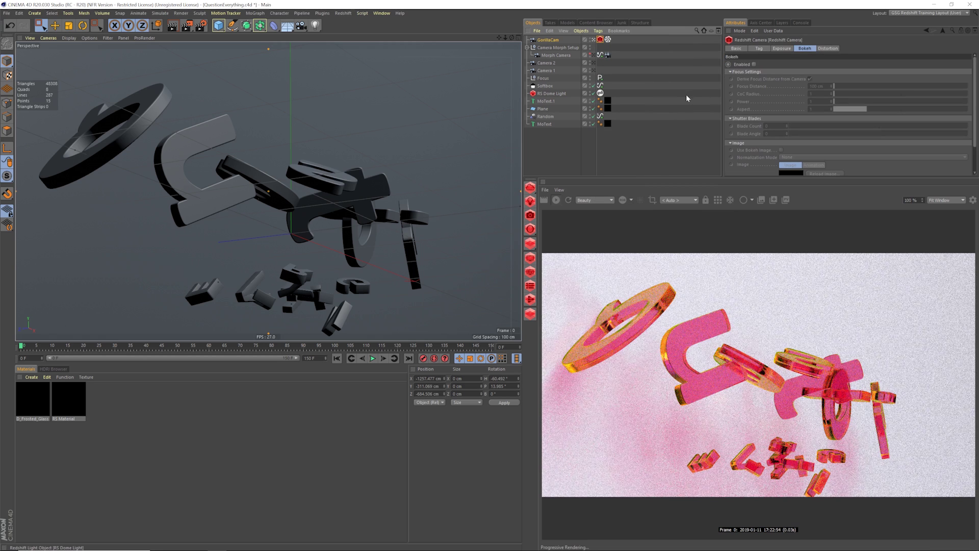
- Enable bokeh on GorillaCam's Redshift Camera tag and raise CoC Radius to about 81
{"action": "left_click", "coordinate": [601, 41]}
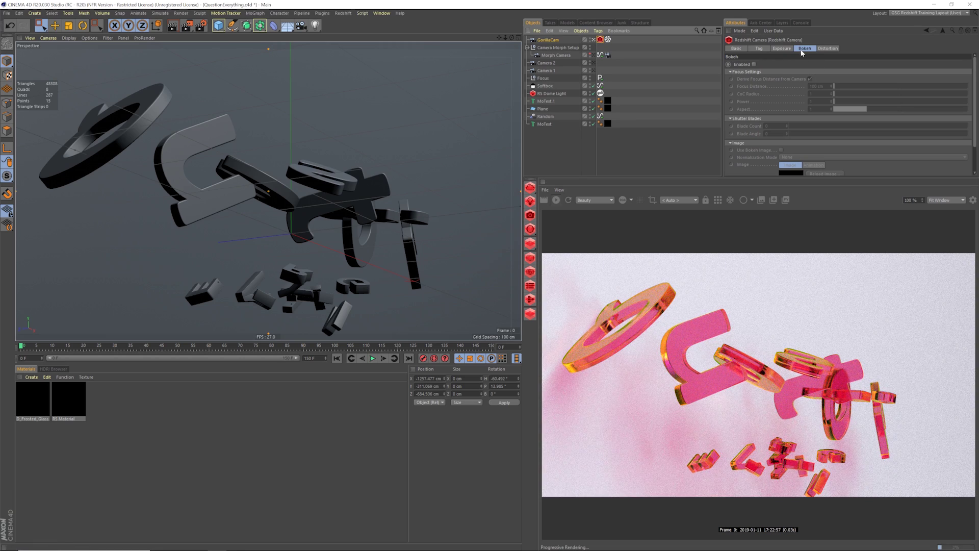
{"action": "left_click", "coordinate": [754, 65]}
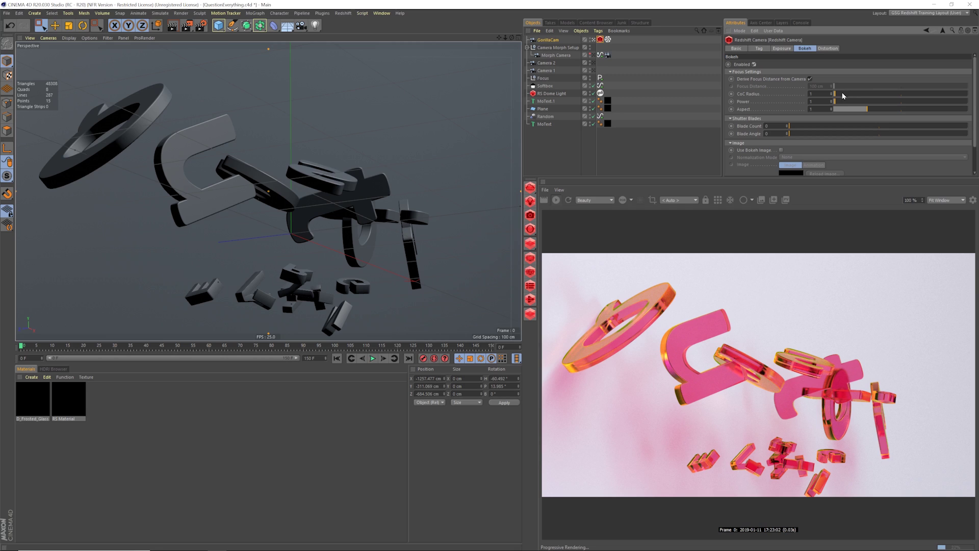
{"action": "left_click_drag", "start_coordinate": [843, 93], "coordinate": [922, 94]}
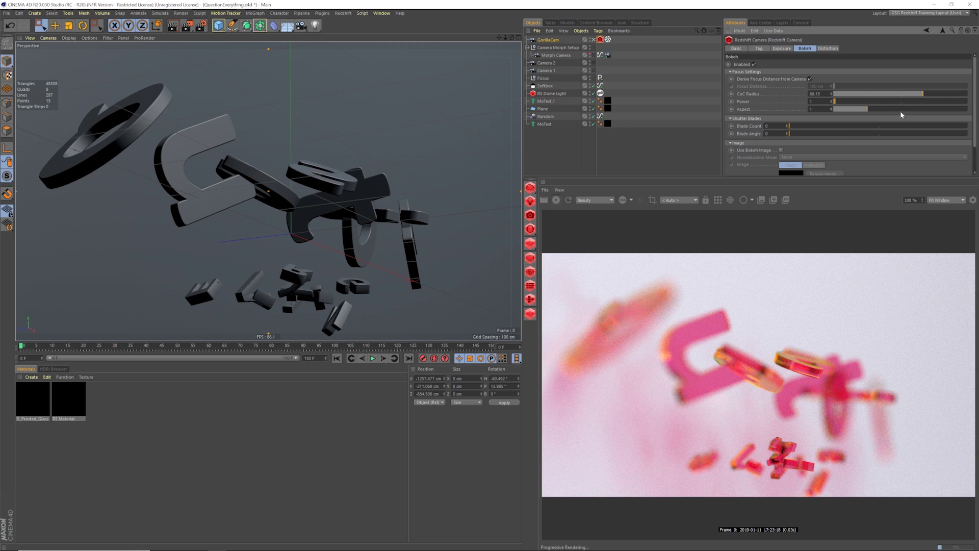
{"action": "left_click", "coordinate": [937, 93]}
{"action": "left_click", "coordinate": [943, 94]}
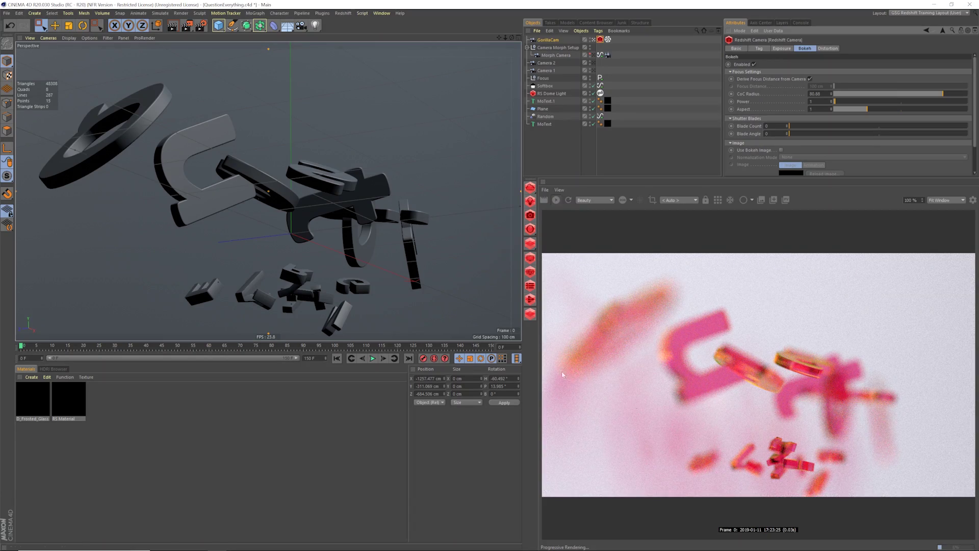
- Scrub to around frame 64, raise CoC Radius to about 85, and select GorillaCam
{"action": "left_click_drag", "start_coordinate": [72, 345], "coordinate": [288, 345]}
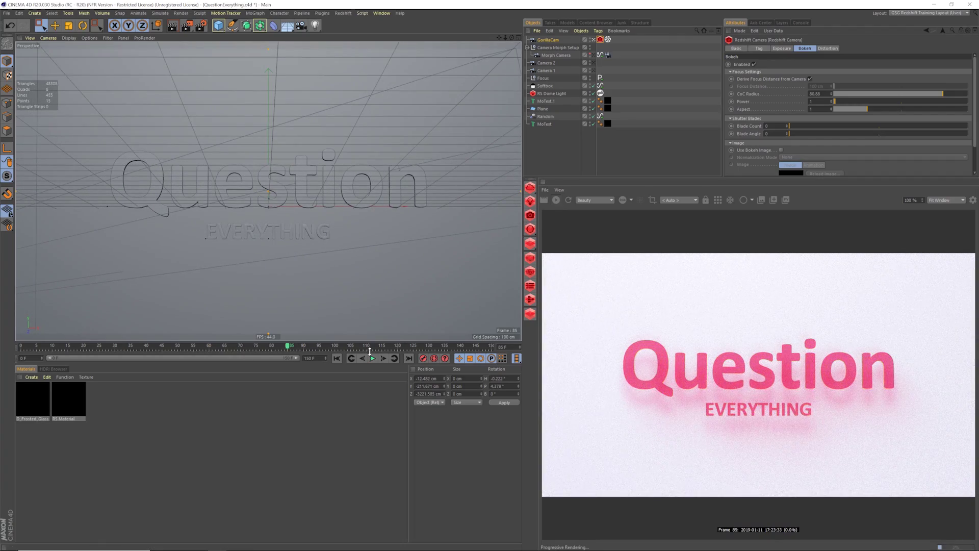
{"action": "left_click_drag", "start_coordinate": [222, 346], "coordinate": [90, 346]}
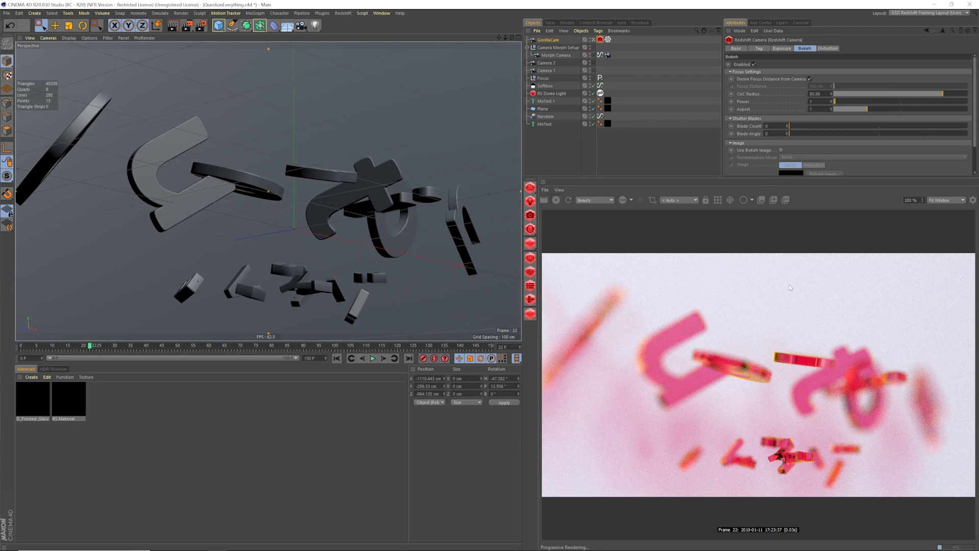
{"action": "left_click_drag", "start_coordinate": [947, 95], "coordinate": [949, 95]}
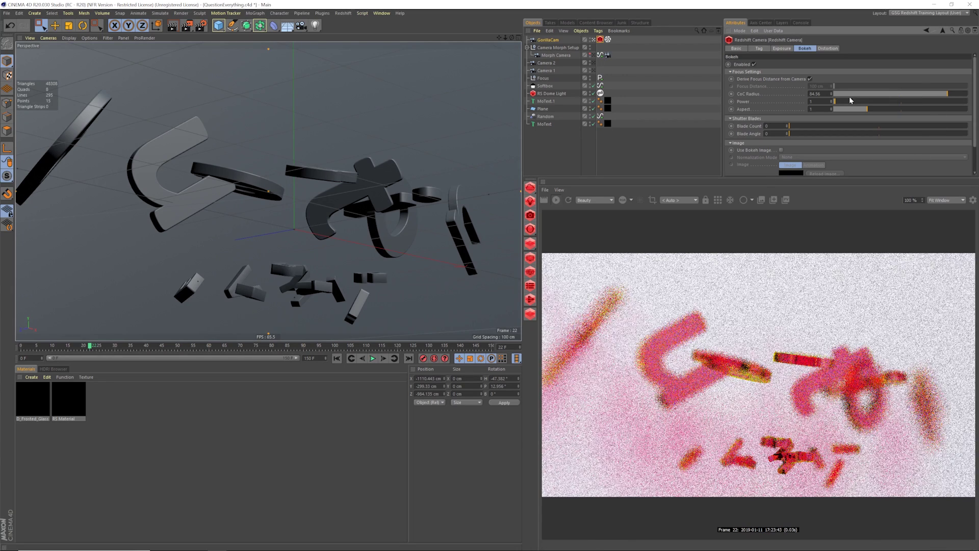
{"action": "left_click", "coordinate": [548, 40]}
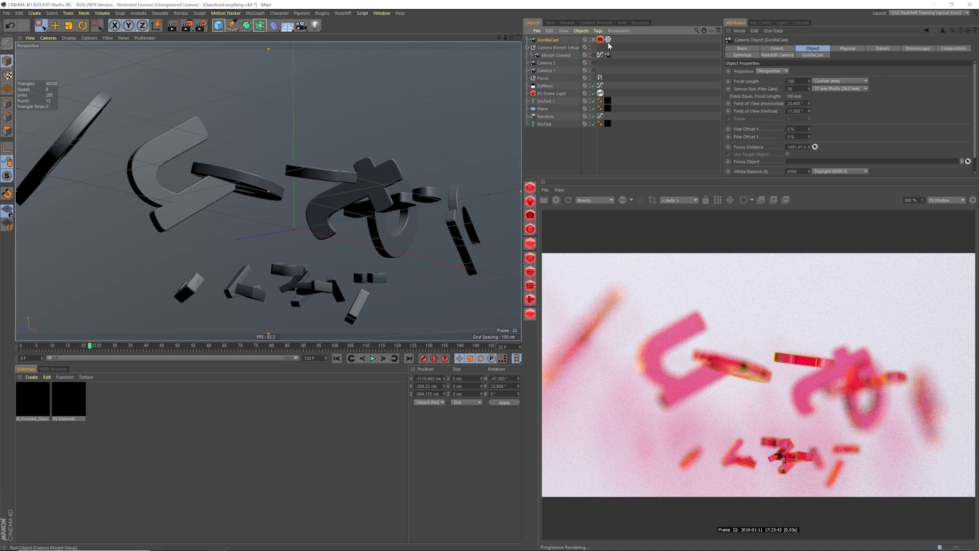
{"action": "left_click", "coordinate": [601, 39]}
{"action": "left_click", "coordinate": [548, 40]}
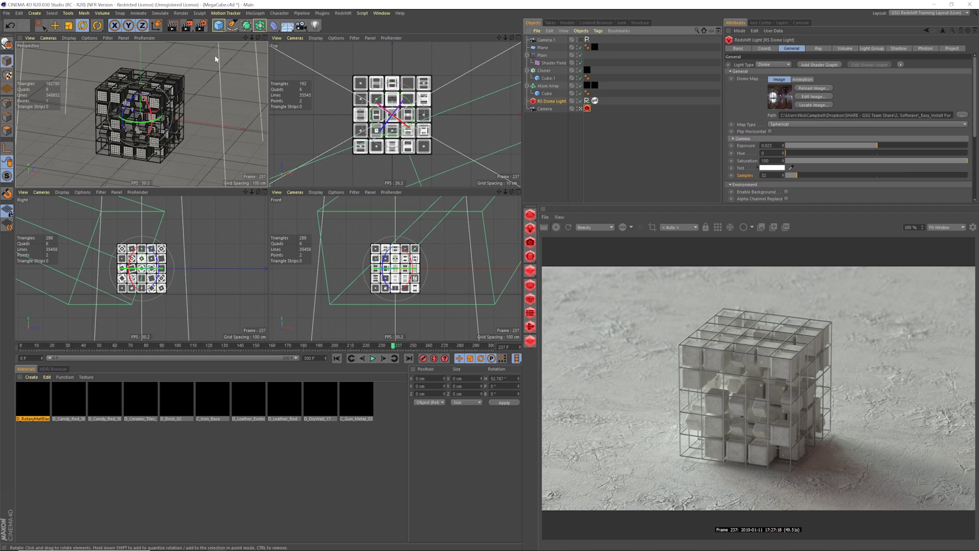
- Open Render Settings to view Redshift Unified Sampling at Samples Min 4, Max 16
{"action": "left_click", "coordinate": [202, 27]}
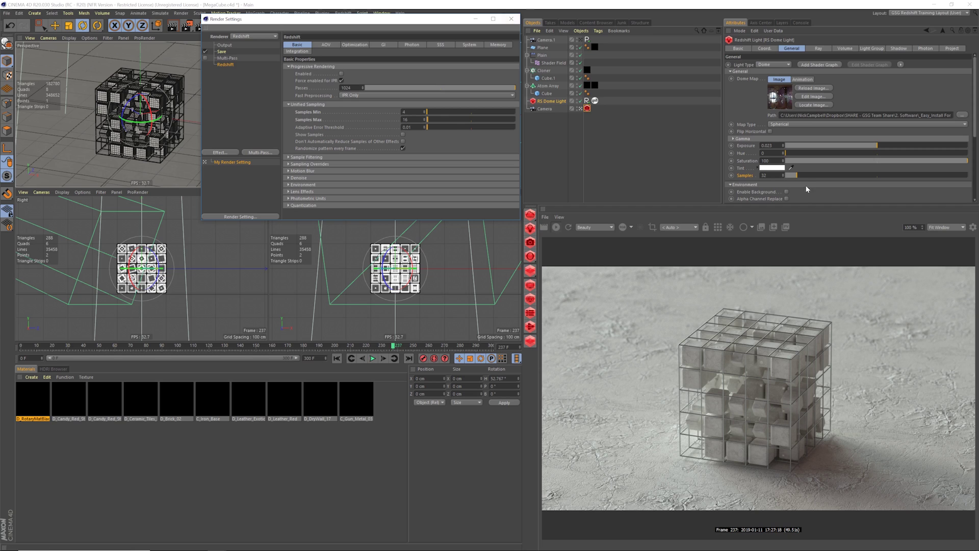
- Close the Render Settings window
{"action": "left_click", "coordinate": [511, 19]}
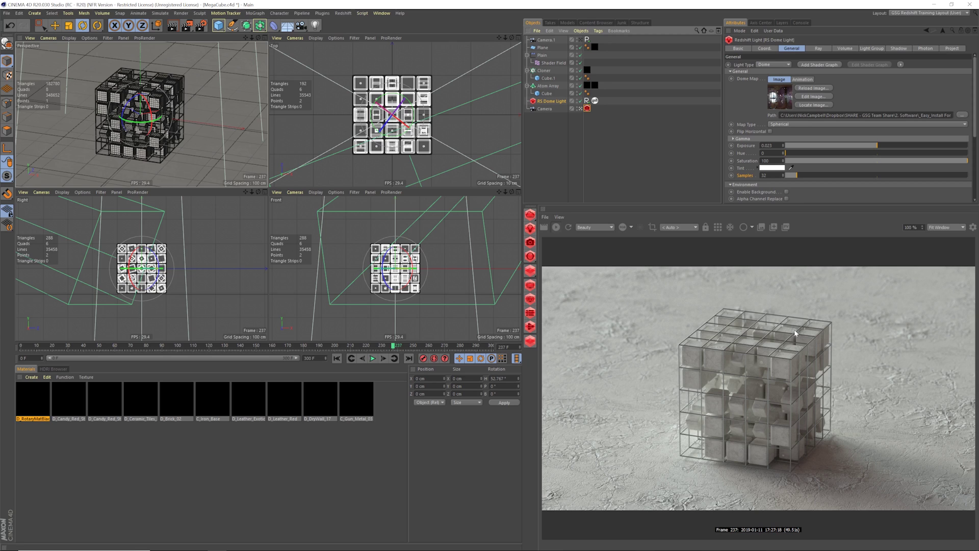
- Look through Camera.1 and set the render view scaling to Original Size
{"action": "left_click", "coordinate": [580, 40]}
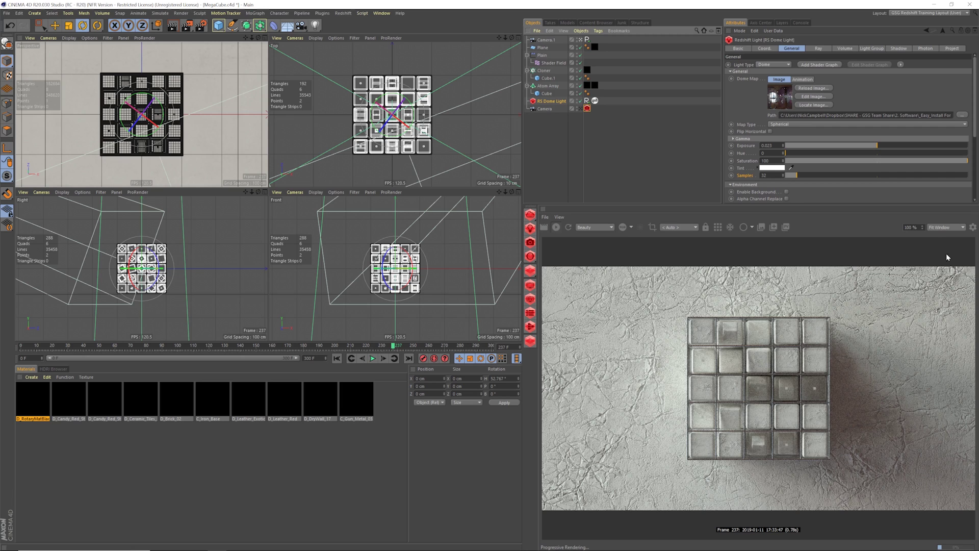
{"action": "left_click", "coordinate": [940, 229]}
{"action": "left_click", "coordinate": [943, 233]}
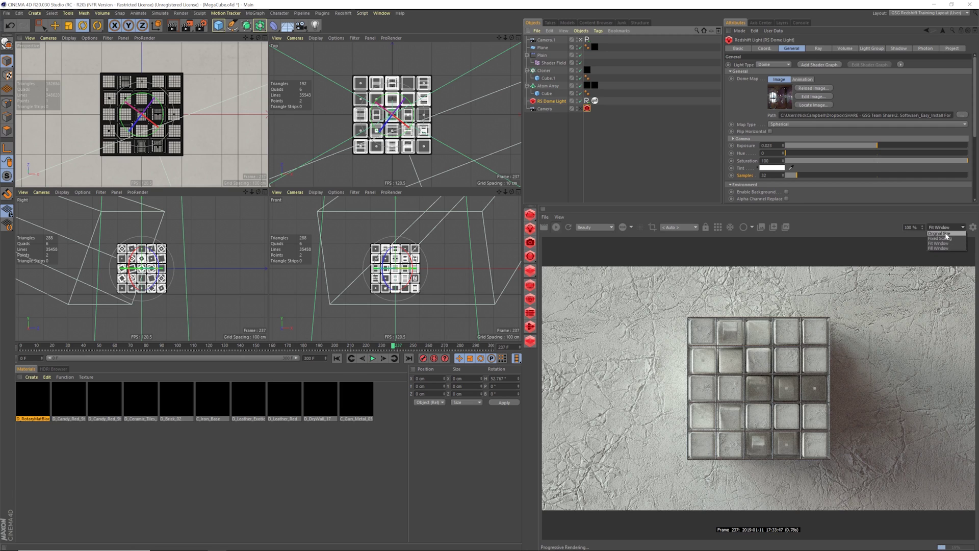
- Zoom the render view to 100%, frame the cube, and draw a render region over its edge
{"action": "left_click", "coordinate": [913, 227]}
{"action": "type", "text": "100"}
{"action": "key", "text": "Return"}
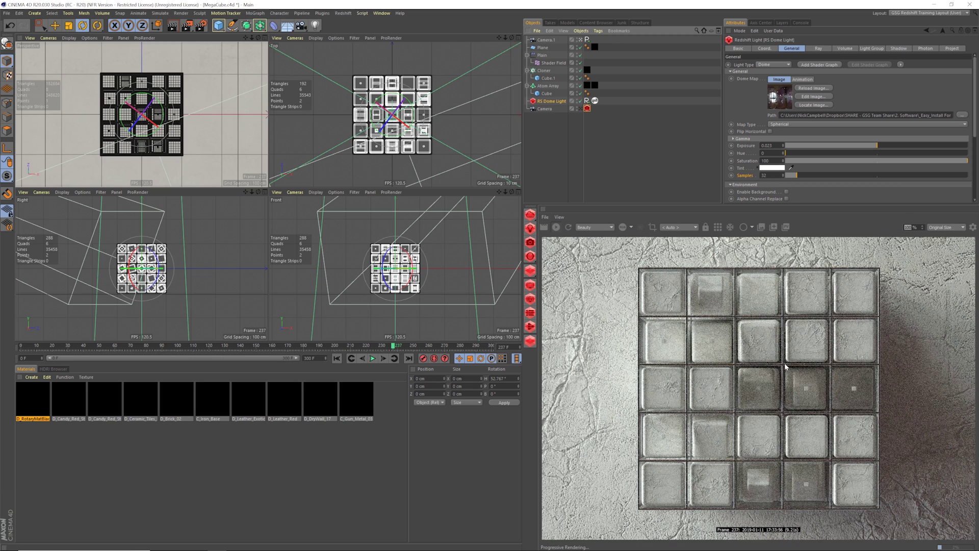
{"action": "middle_click_drag", "start_coordinate": [789, 372], "coordinate": [648, 291]}
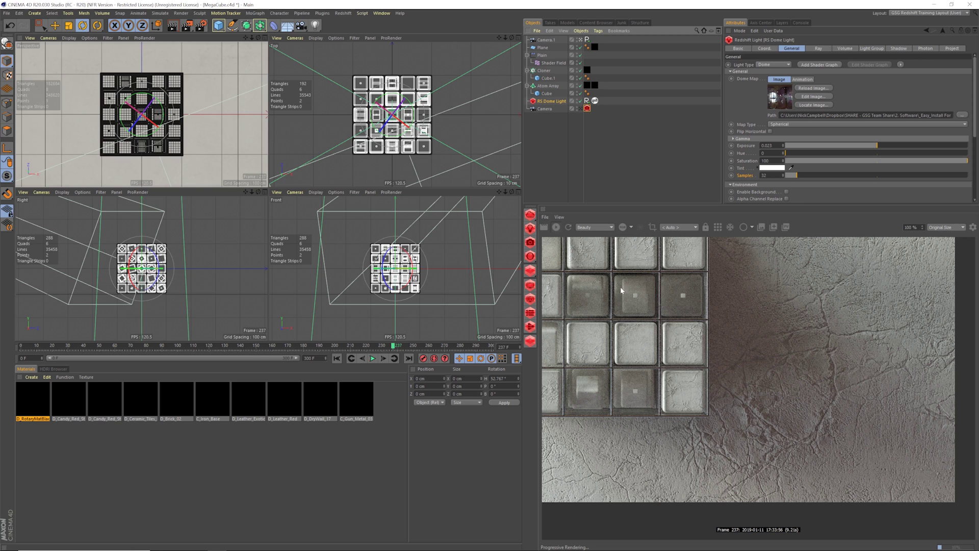
{"action": "left_click_drag", "start_coordinate": [621, 287], "coordinate": [796, 478]}
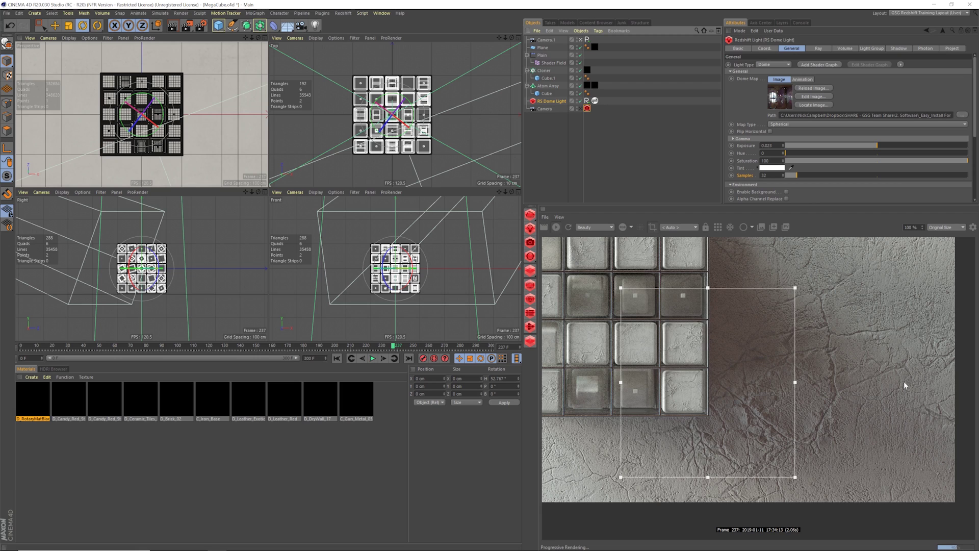
- Switch to bucket rendering, extend the render region upward, and edit the dome light's samples
{"action": "left_click", "coordinate": [718, 228]}
{"action": "left_click_drag", "start_coordinate": [707, 288], "coordinate": [708, 266]}
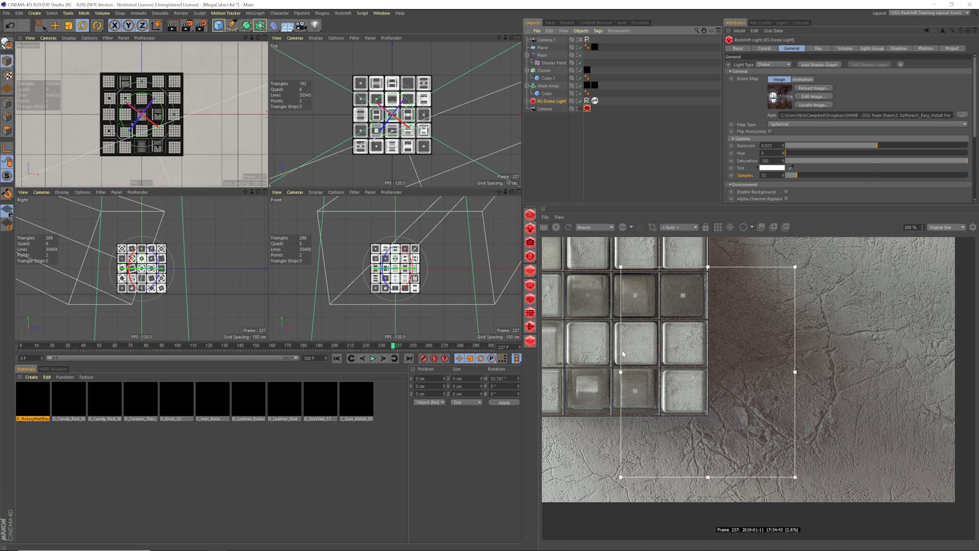
{"action": "double_click", "coordinate": [767, 175]}
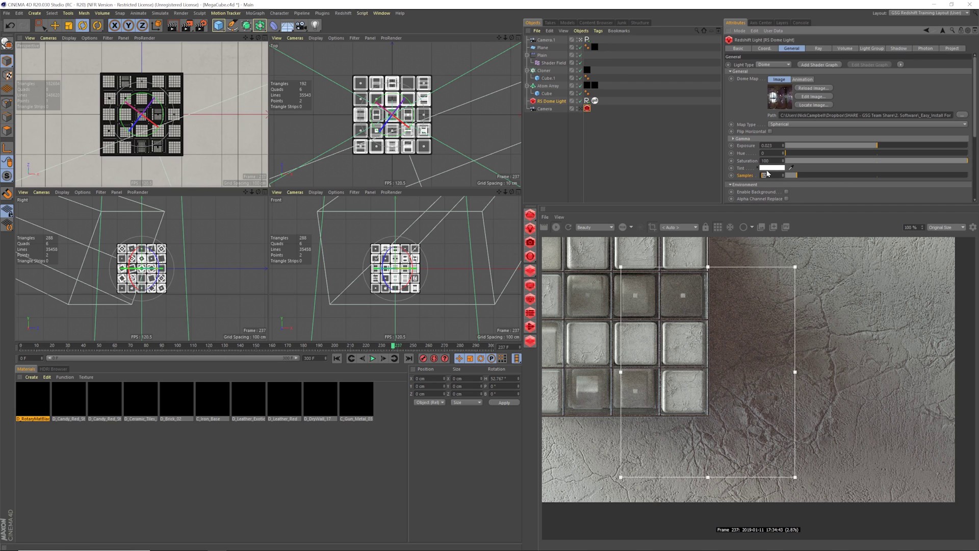
- Raise the RS Dome Light's Samples stepwise from 64 to 512, finally to 1024
{"action": "type", "text": "64"}
{"action": "key", "text": "Return"}
{"action": "double_click", "coordinate": [764, 175]}
{"action": "type", "text": "512"}
{"action": "key", "text": "Return"}
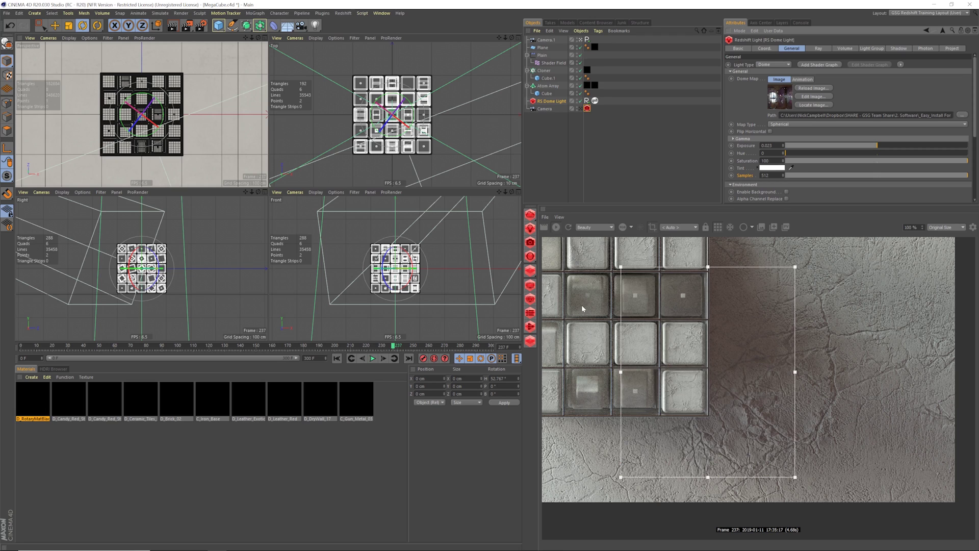
{"action": "left_click", "coordinate": [765, 175]}
{"action": "type", "text": "1024"}
{"action": "key", "text": "Return"}
{"action": "left_click", "coordinate": [201, 27]}
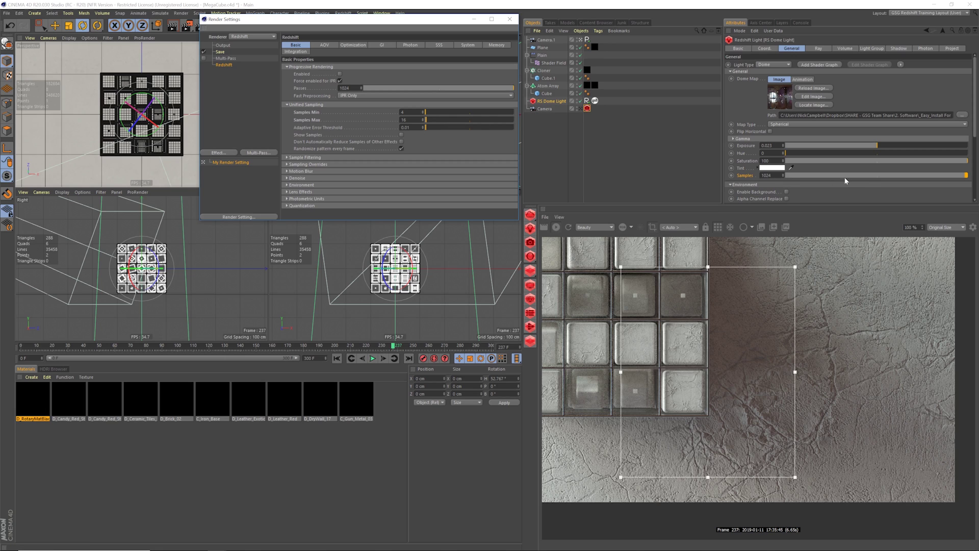
- Set the Redshift GI tab's Brute Force Number of Rays to 512, then close Render Settings
{"action": "left_click", "coordinate": [387, 45]}
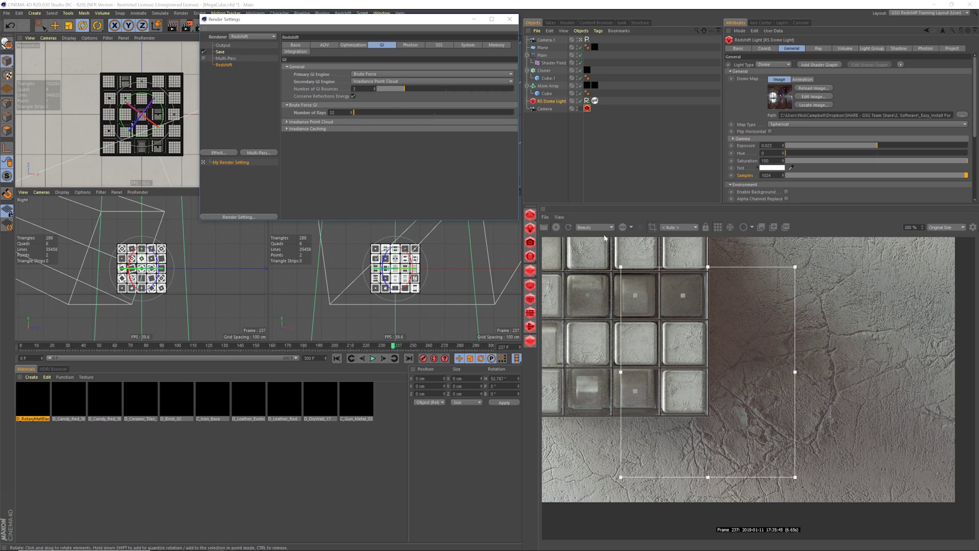
{"action": "left_click", "coordinate": [332, 113]}
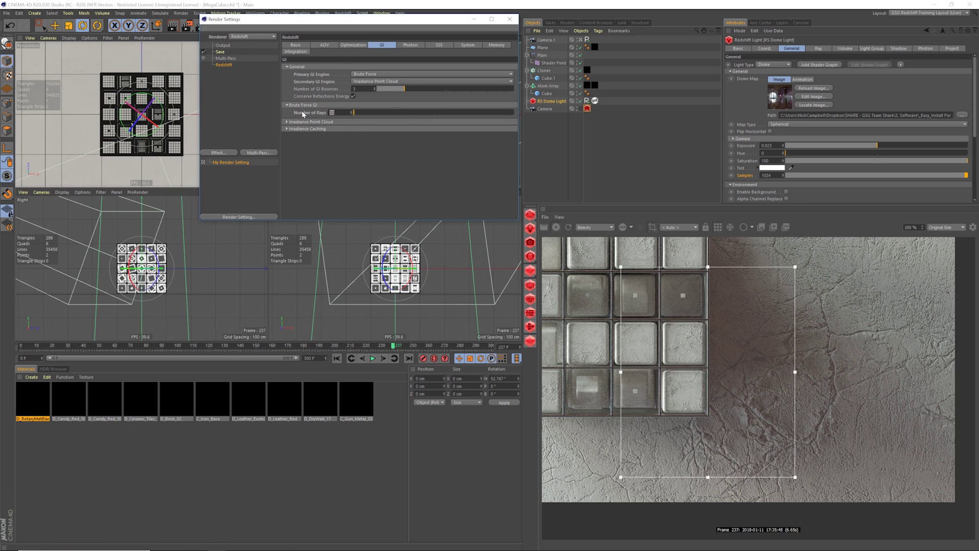
{"action": "type", "text": "512"}
{"action": "key", "text": "Return"}
{"action": "left_click", "coordinate": [511, 19]}
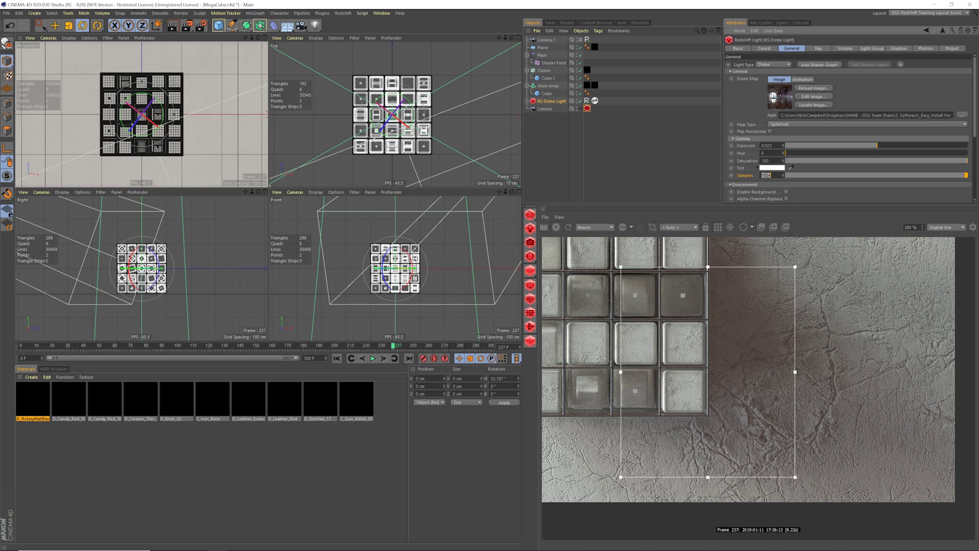
{"action": "left_click", "coordinate": [550, 152]}
{"action": "left_click", "coordinate": [552, 101]}
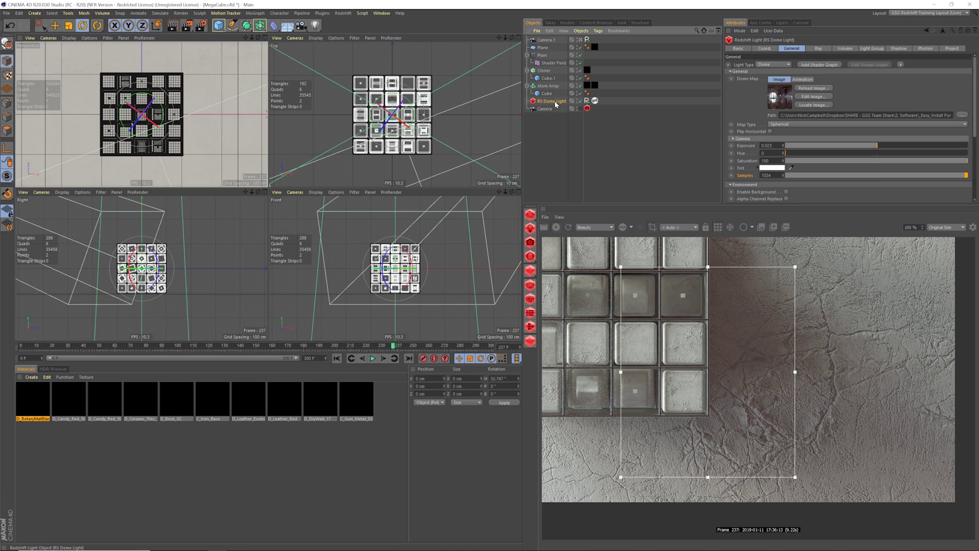